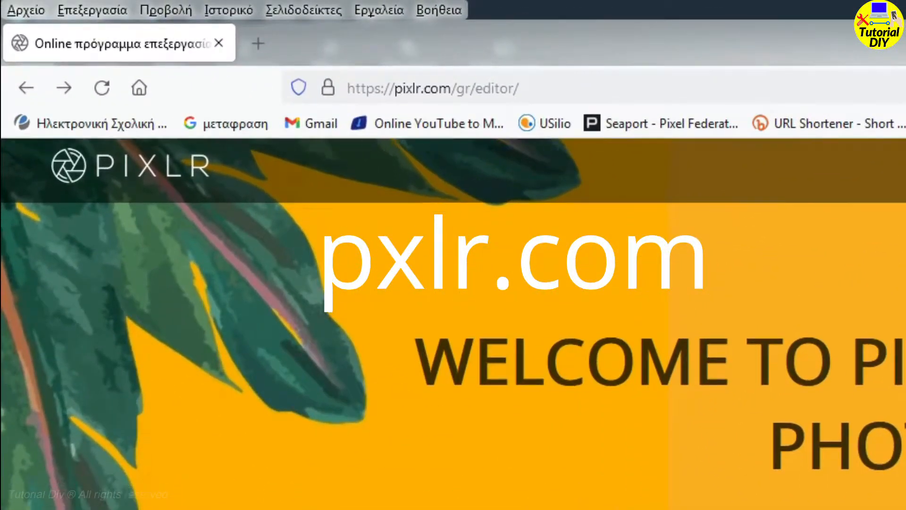
Launch Pixlr E from the Pixlr editor page and open the eye snapshot image in it
scroll(453, 324, "down", 6)
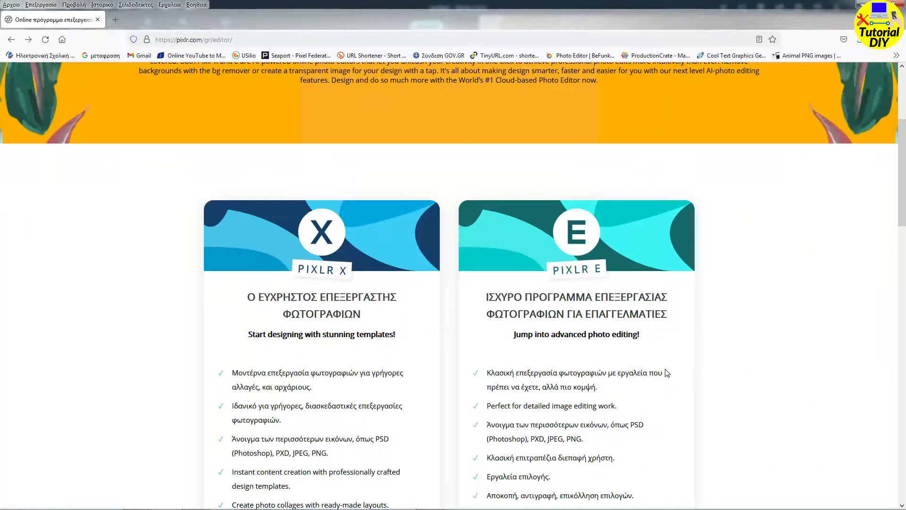
scroll(667, 373, "down", 4)
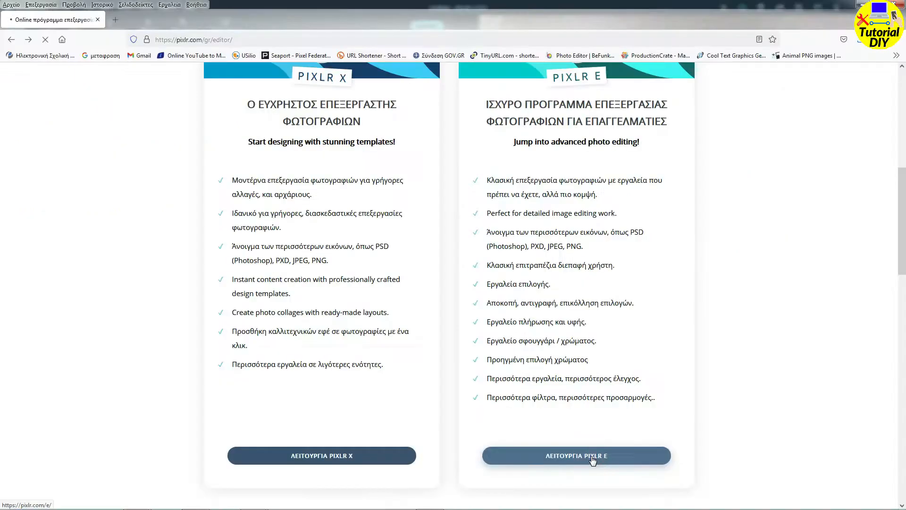
left_click(739, 412)
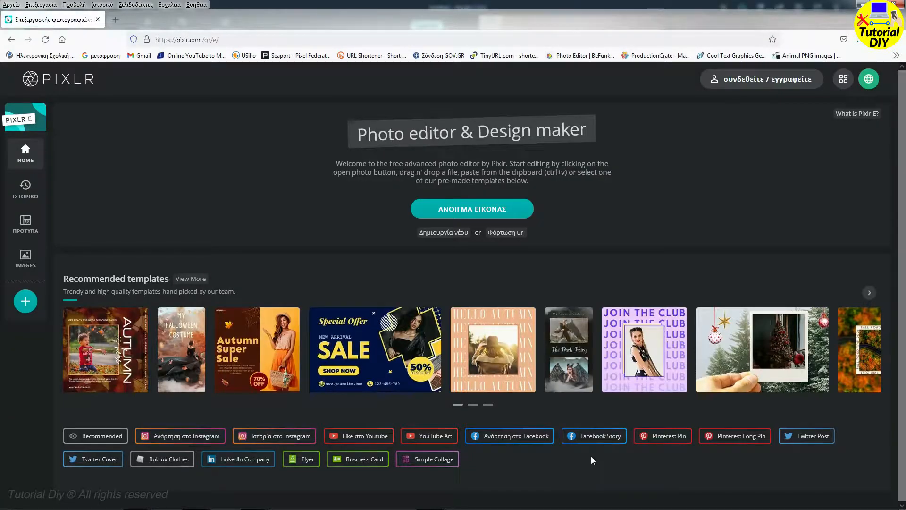
left_click_drag(168, 145, 435, 209)
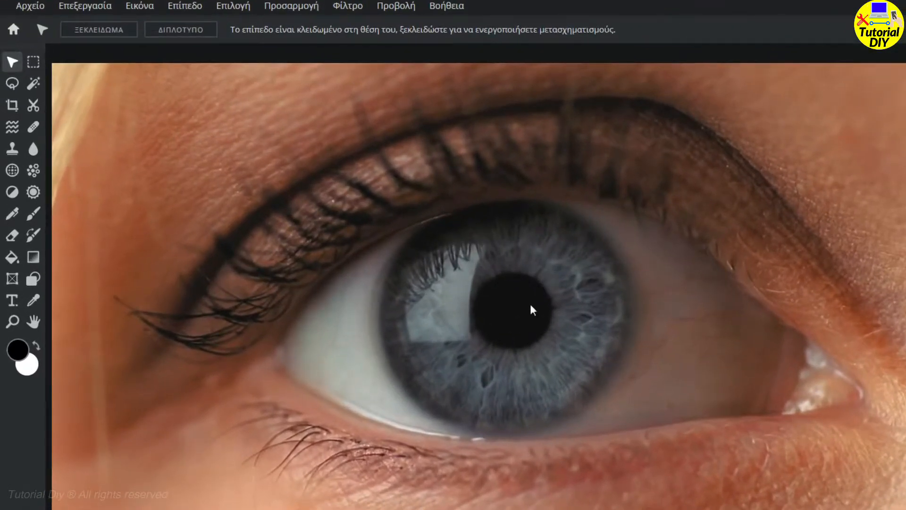
Cut out the pupil to transparency using the Cutout tool's draw mask with a 200 px brush
left_click(33, 106)
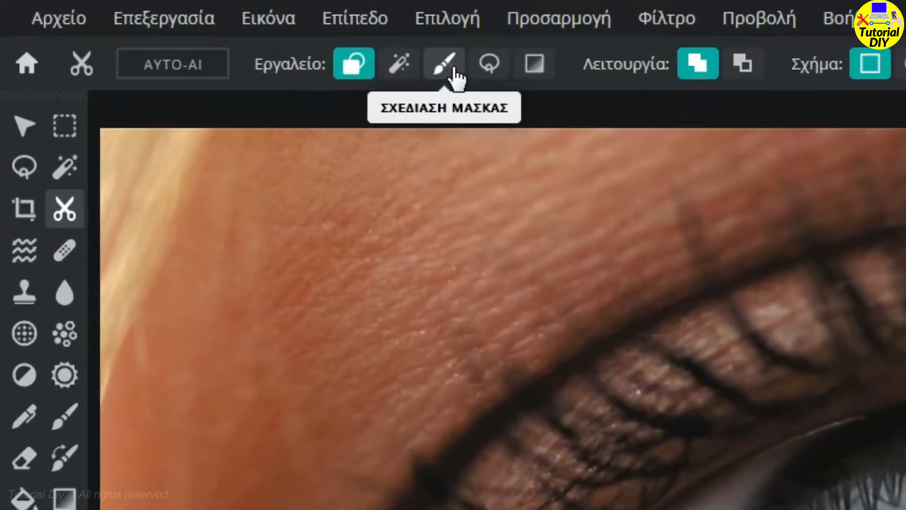
left_click(451, 69)
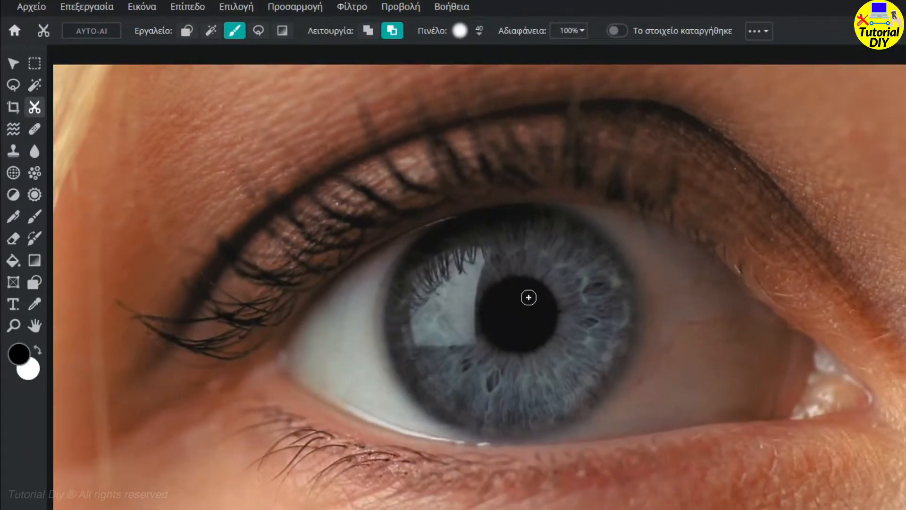
left_click(480, 31)
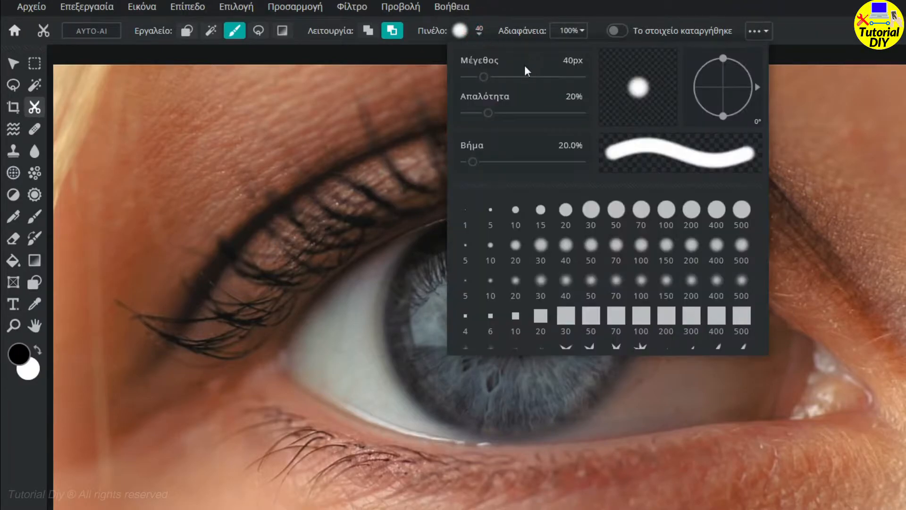
left_click_drag(486, 80, 521, 83)
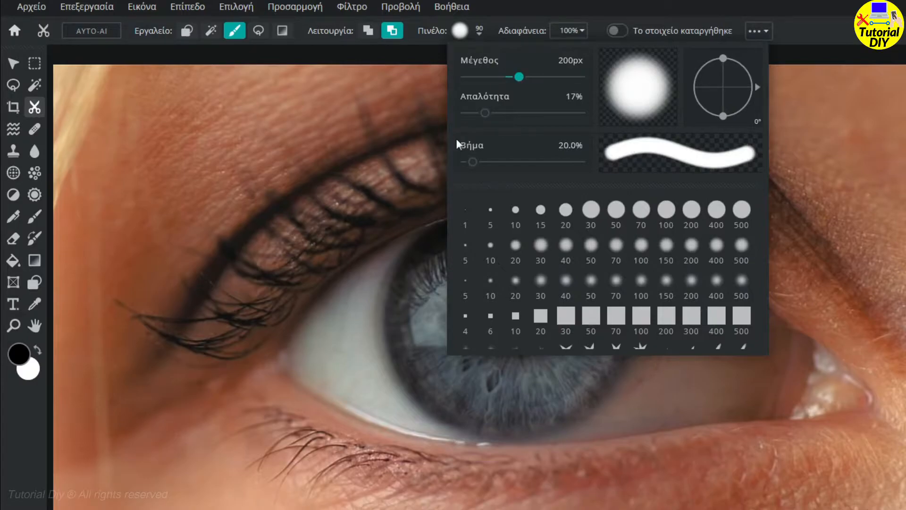
left_click(429, 157)
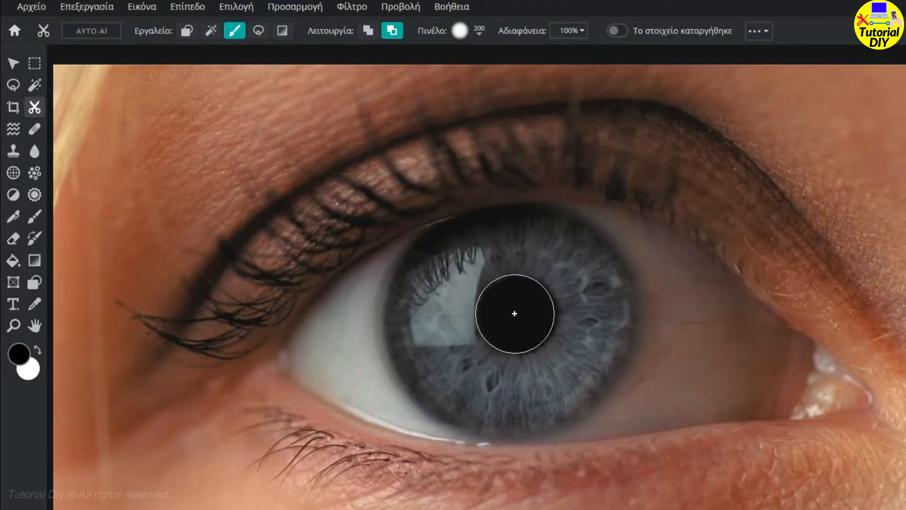
left_click(514, 314)
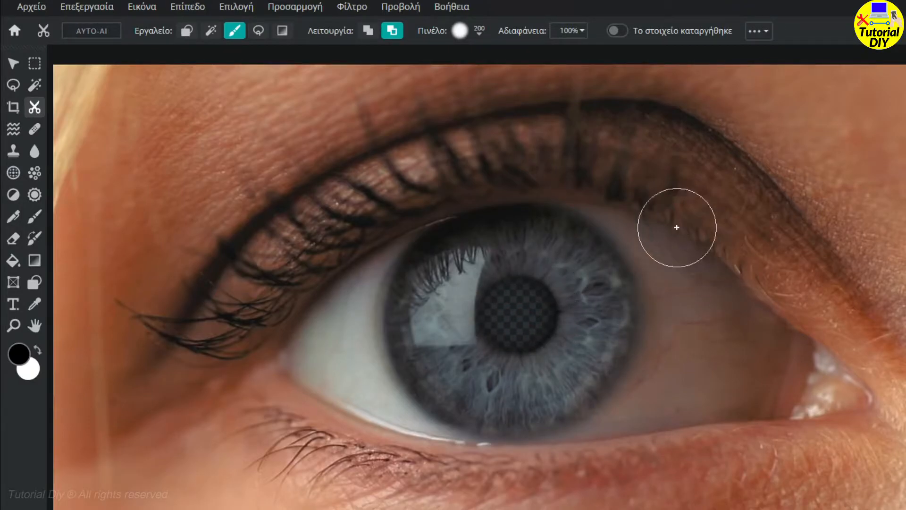
Save the image as a PNG named Snapshot-ok and download the file
left_click(34, 17)
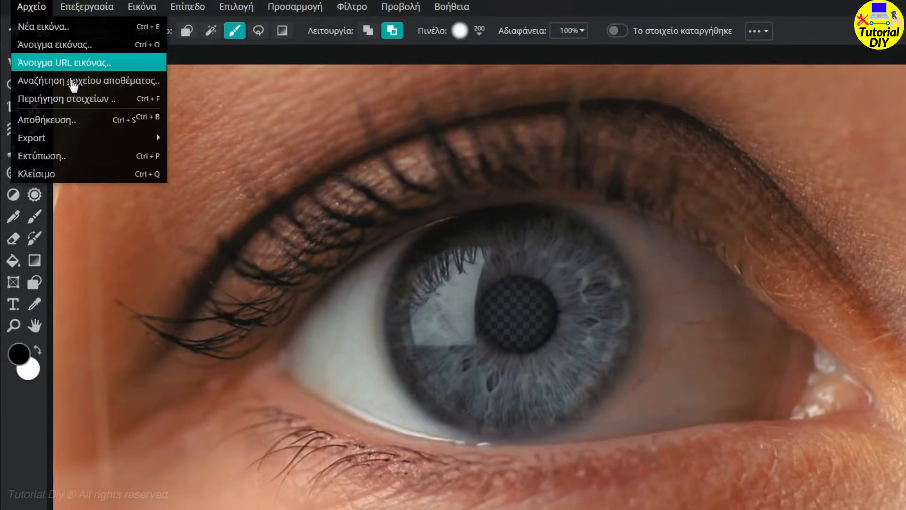
left_click(70, 119)
left_click(678, 249)
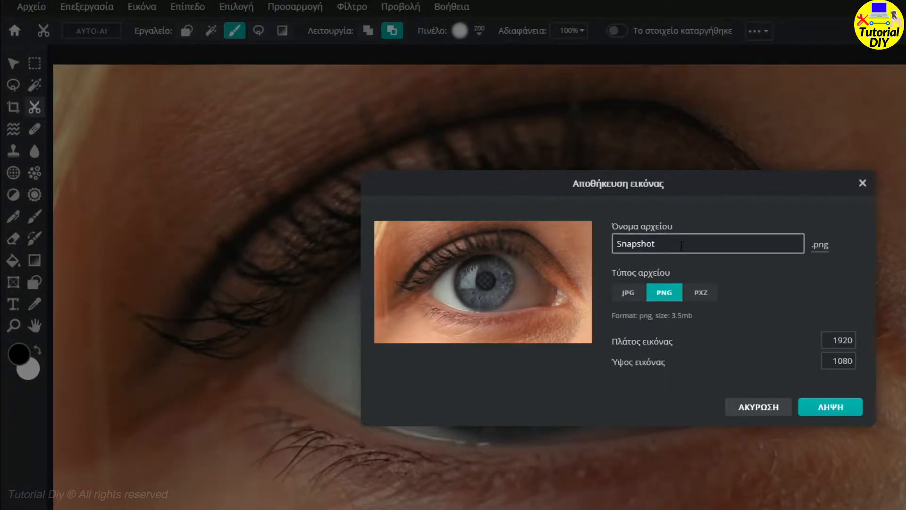
type("-ok")
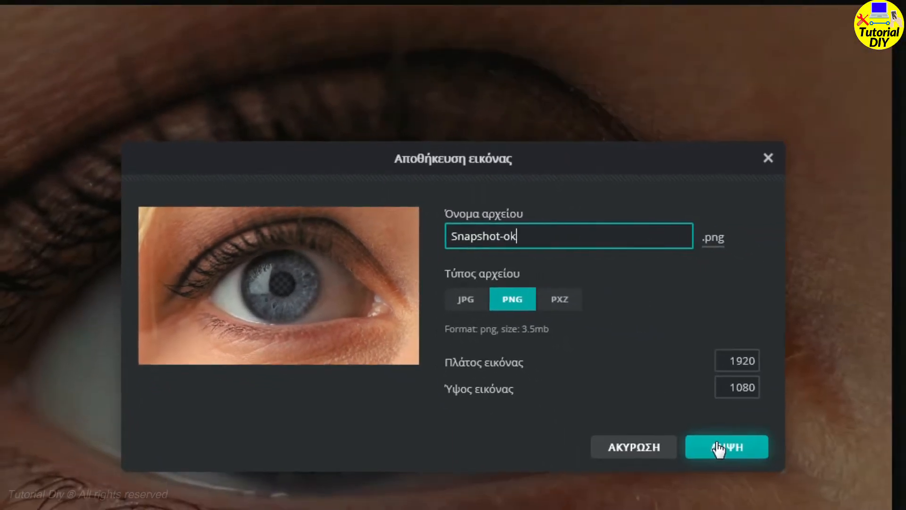
left_click(716, 447)
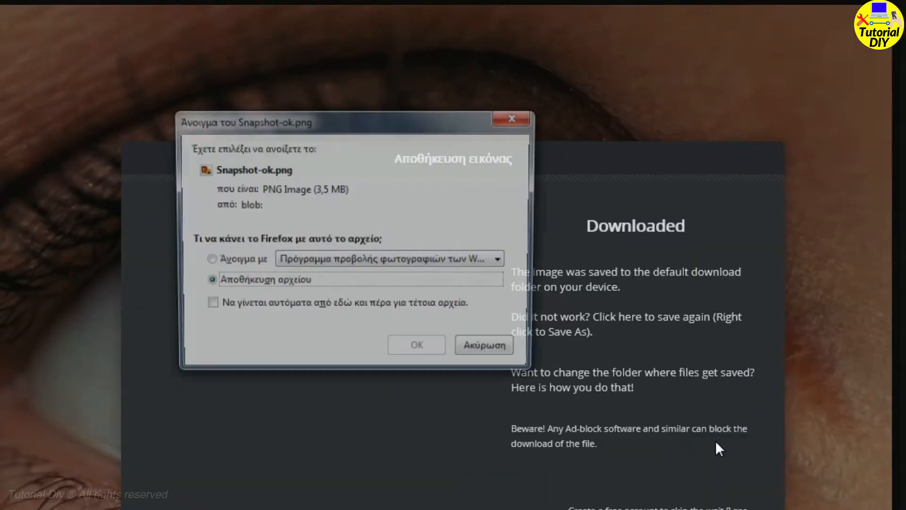
left_click(436, 354)
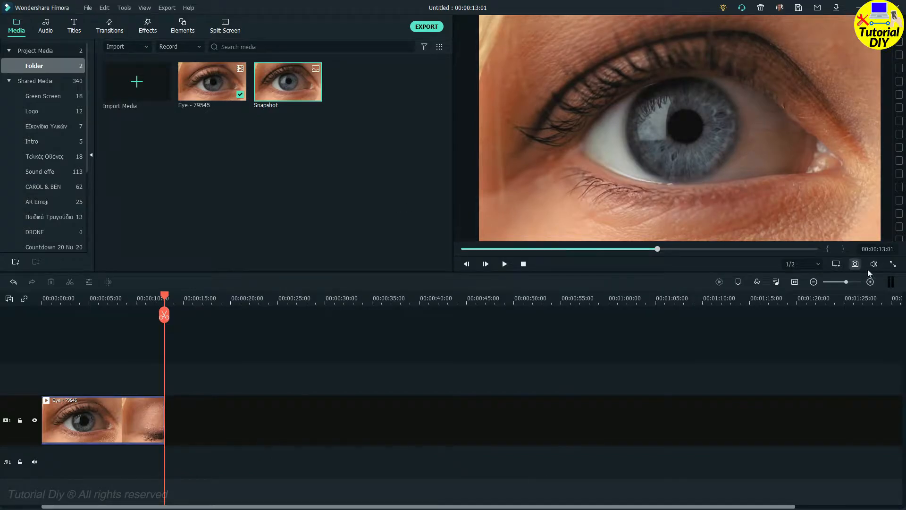
Switch to Wondershare Filmora, import Snapshot-ok and place it on video track 2 where the eye clip ends
left_click_drag(801, 182, 343, 188)
left_click_drag(365, 86, 172, 370)
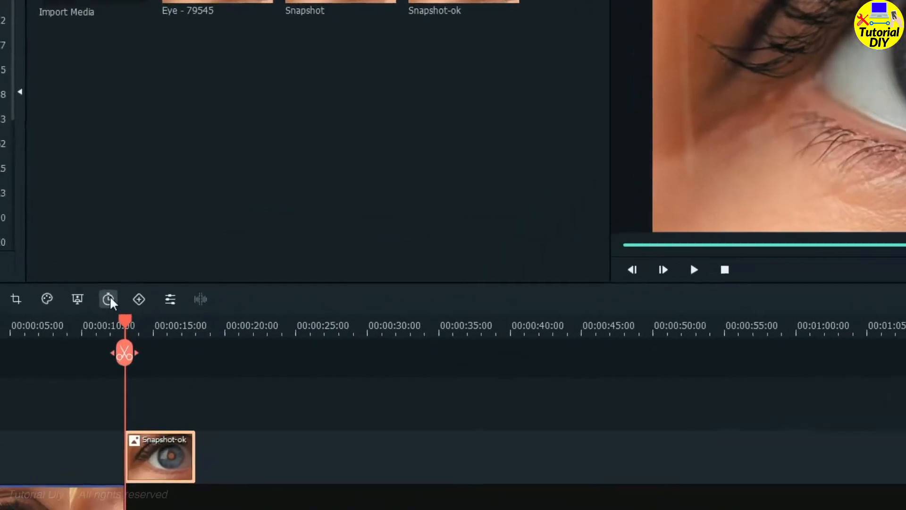
Set the duration of the Snapshot-ok clip to 00:00:00:20
left_click(110, 299)
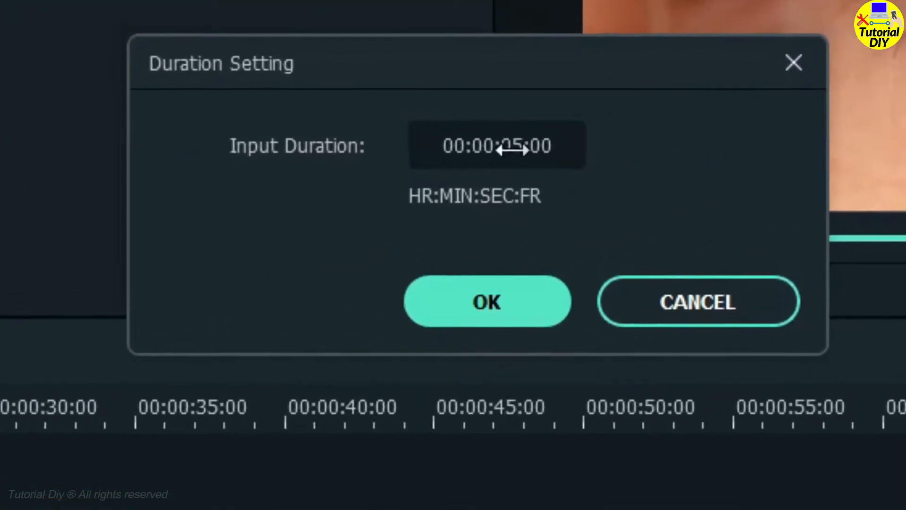
double_click(512, 150)
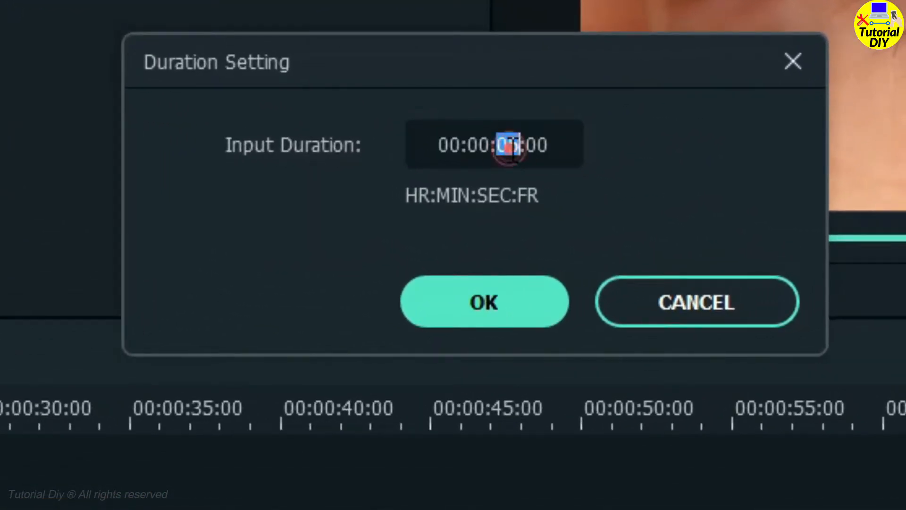
type("00")
double_click(540, 142)
type("20")
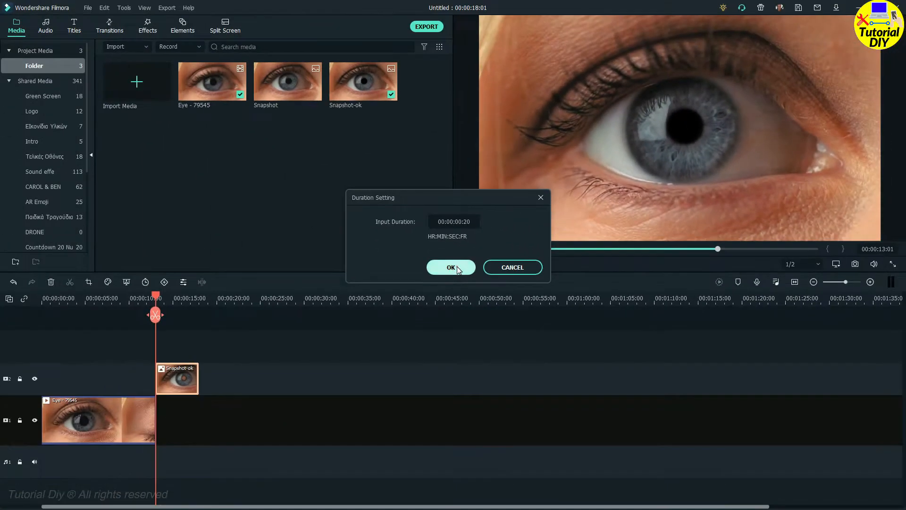
left_click(495, 302)
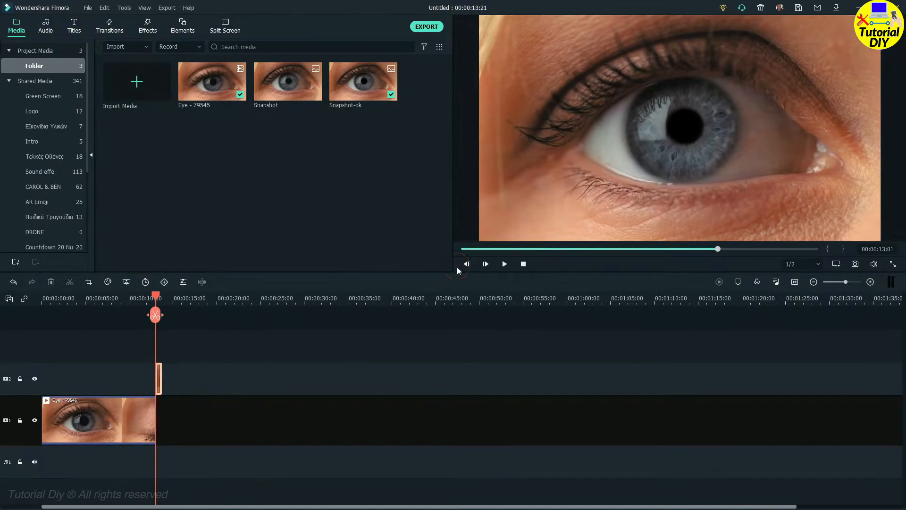
Add the Forest - 86225 video from the shared video backgrounds folder to track 1, directly after the eye clip
left_click_drag(232, 304, 273, 309)
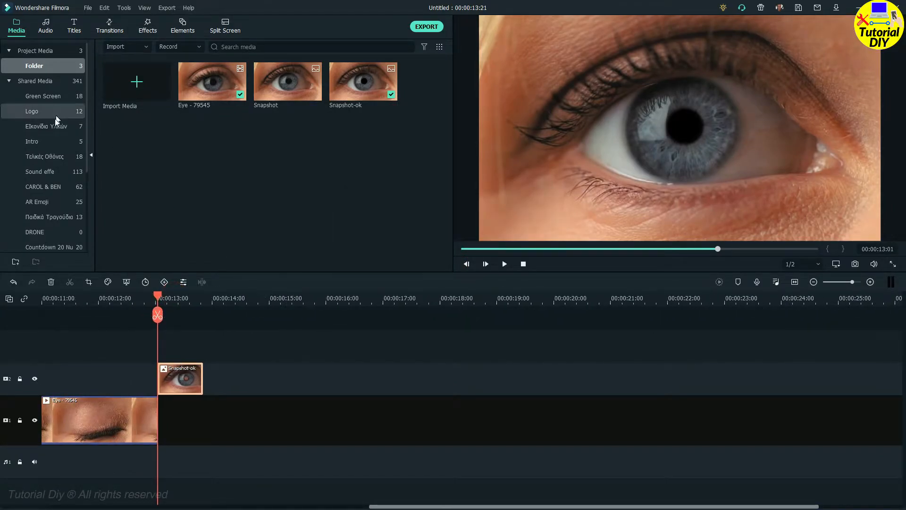
scroll(58, 134, "down", 5)
left_click(53, 172)
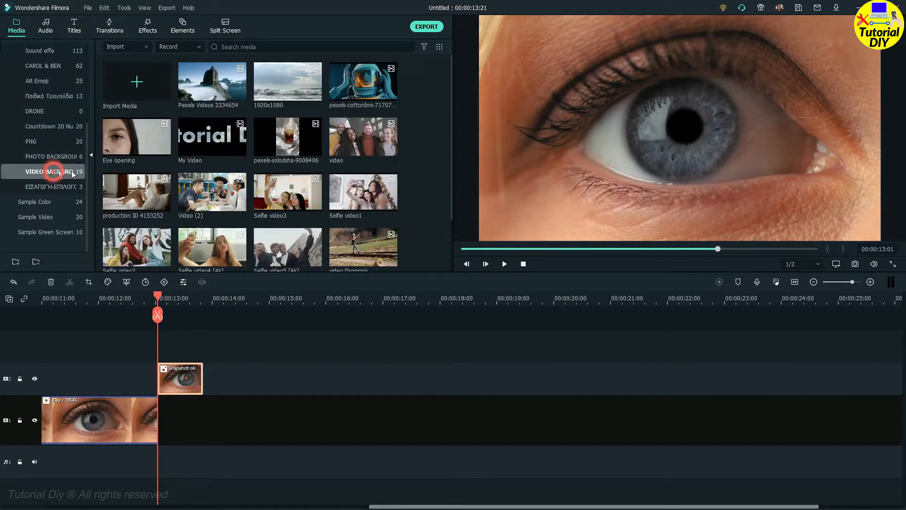
scroll(282, 210, "down", 3)
left_click_drag(358, 242, 161, 428)
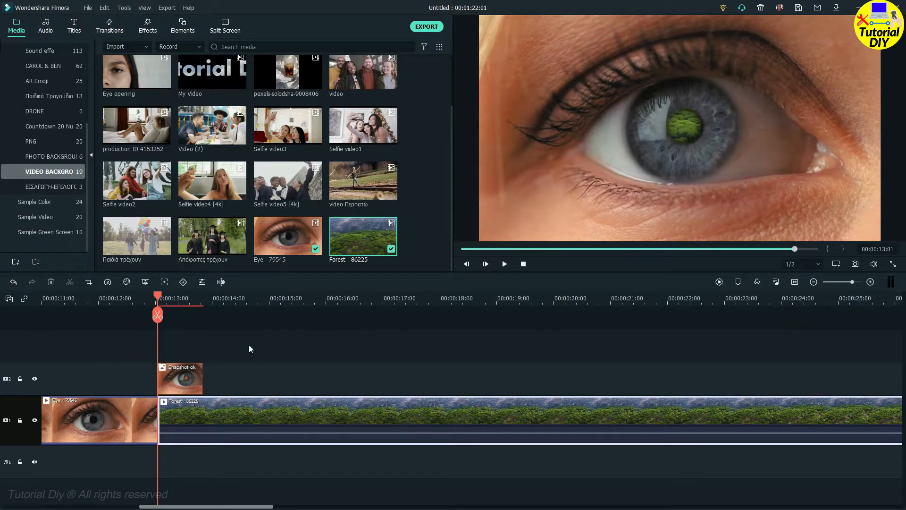
Split the forest clip at the point where the Snapshot-ok clip ends
left_click_drag(159, 297, 408, 306)
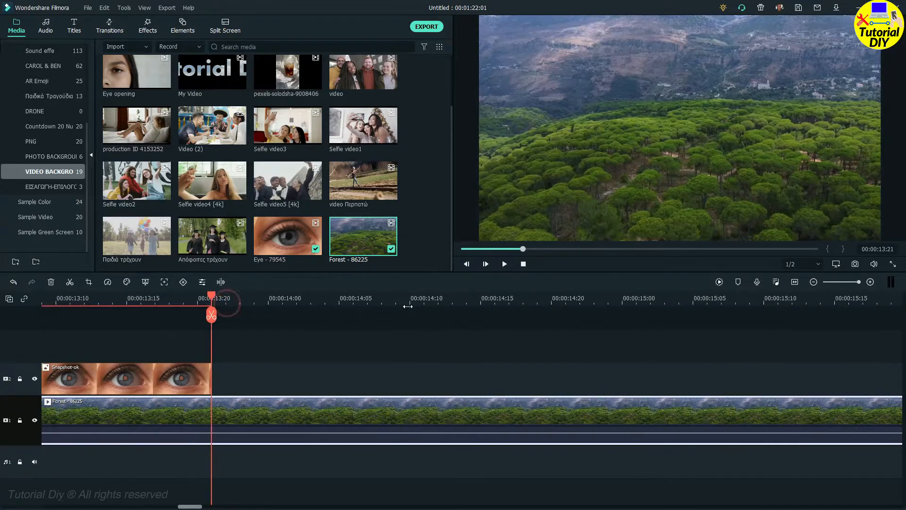
left_click(212, 315)
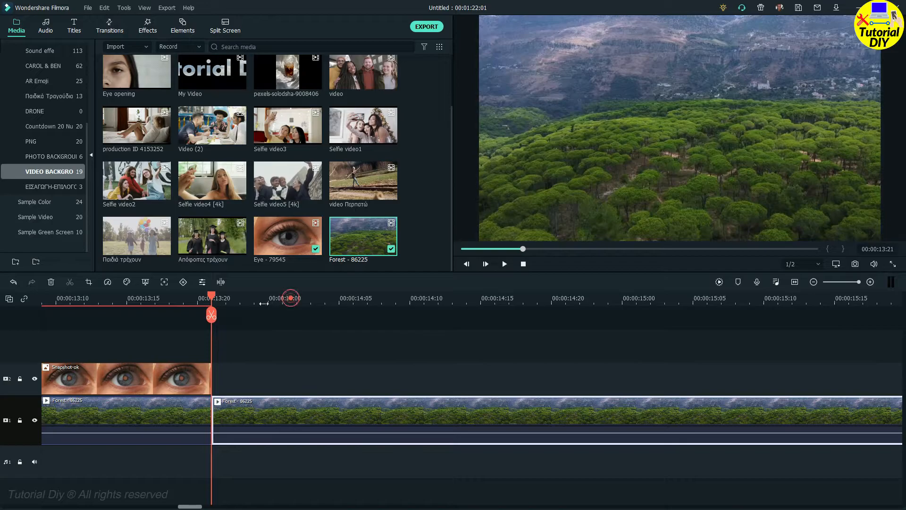
Set the tone brightness of the short forest segment under Snapshot-ok to -100
left_click_drag(264, 303, 237, 306)
left_click(440, 298)
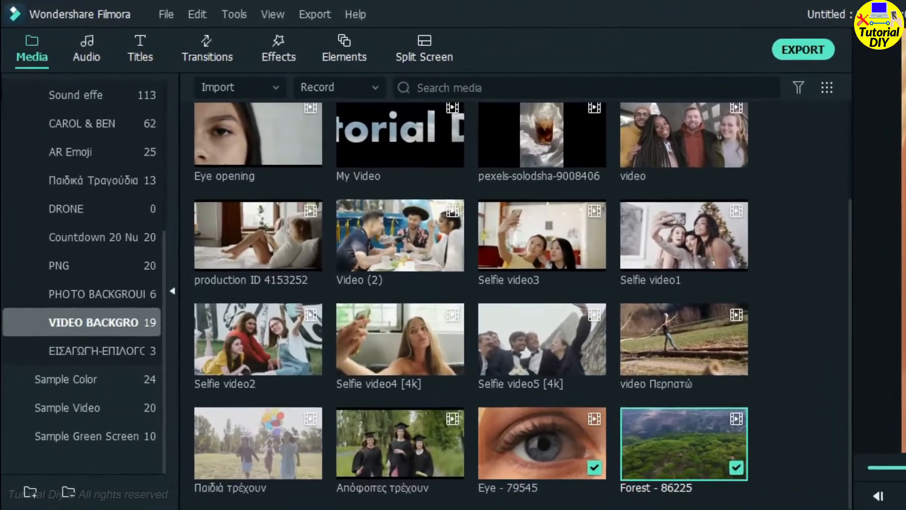
double_click(466, 413)
left_click(139, 50)
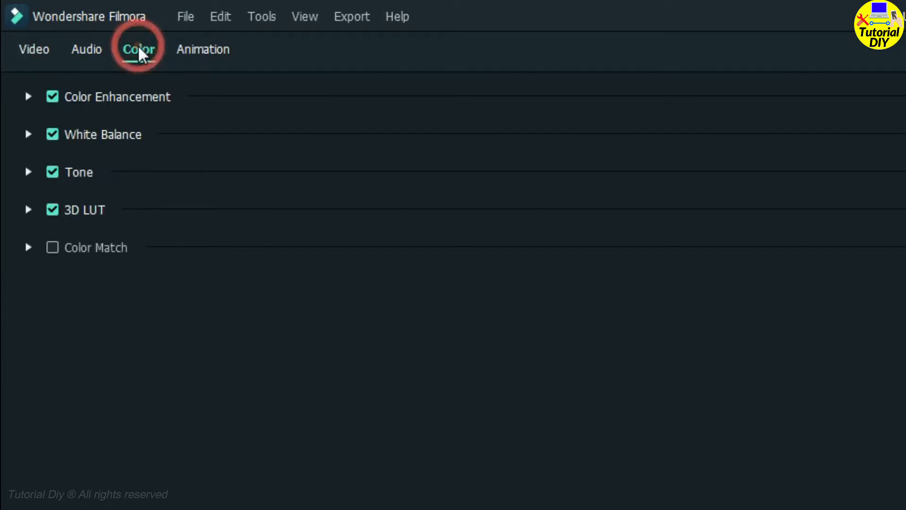
left_click(29, 173)
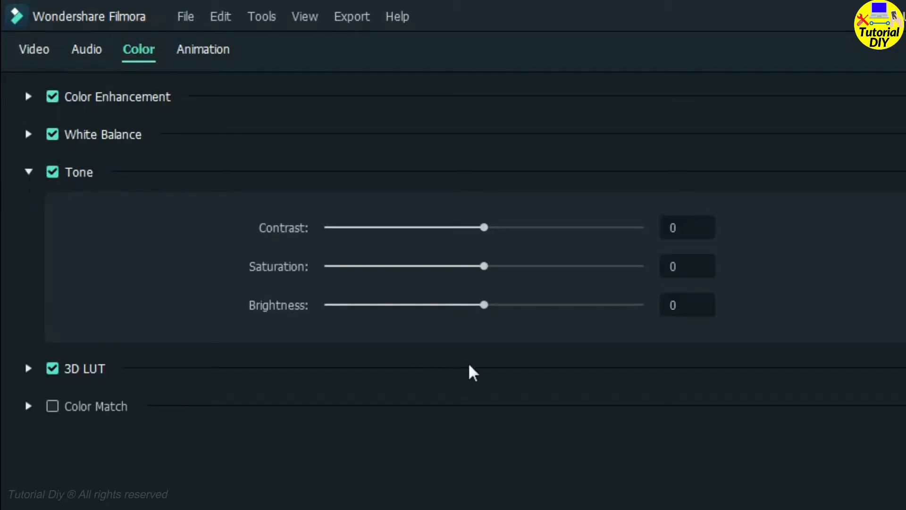
left_click_drag(484, 304, 392, 310)
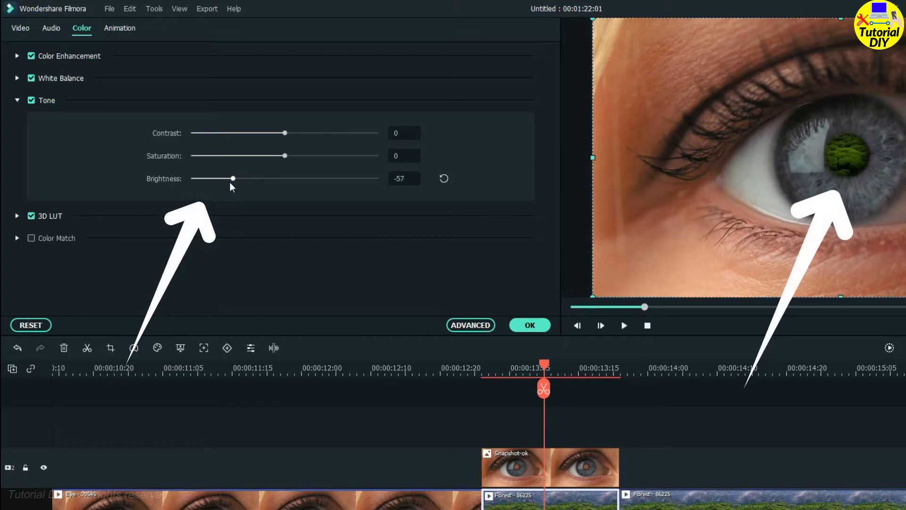
left_click_drag(231, 184, 171, 187)
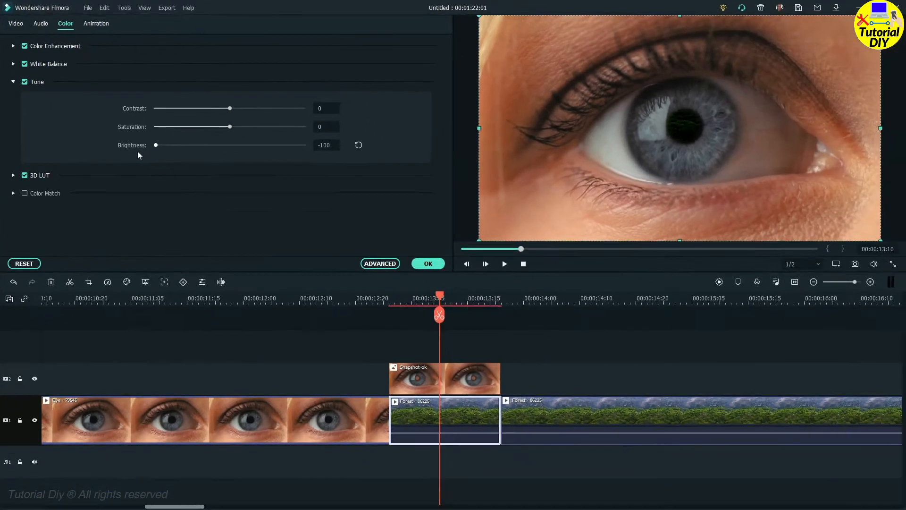
left_click(425, 264)
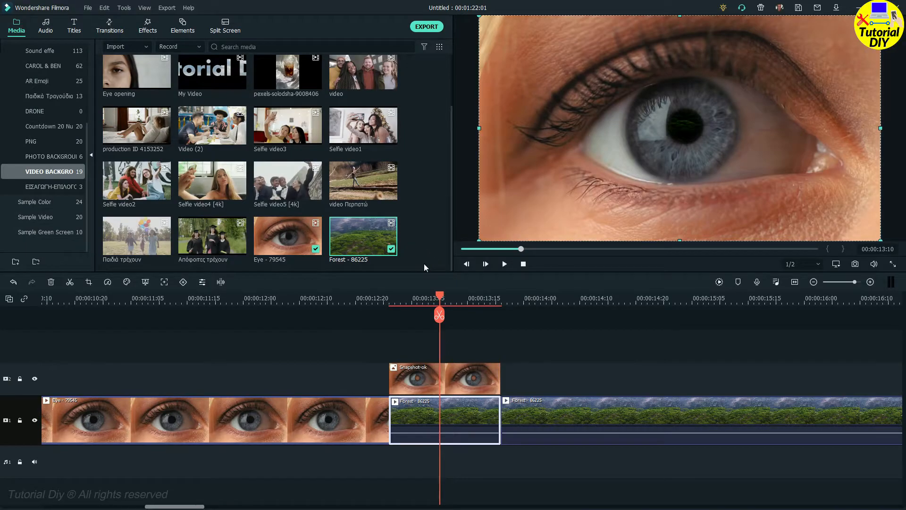
Apply a Pan & Zoom to the Snapshot-ok clip, shrinking the end frame to 184 x 103 inside the pupil
left_click(480, 377)
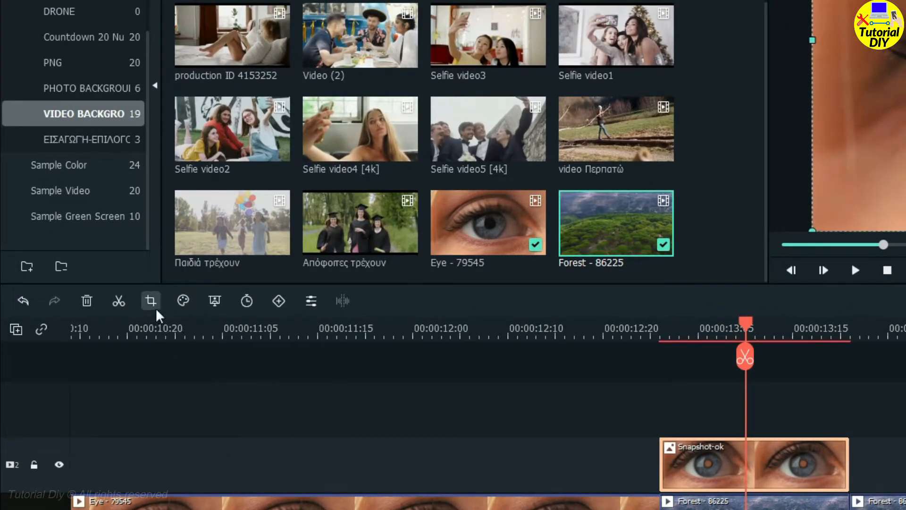
left_click(152, 303)
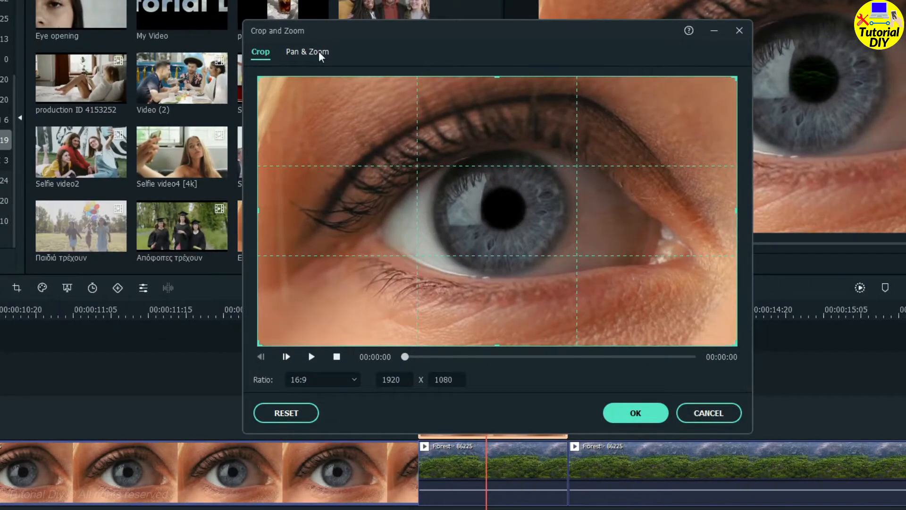
left_click(319, 53)
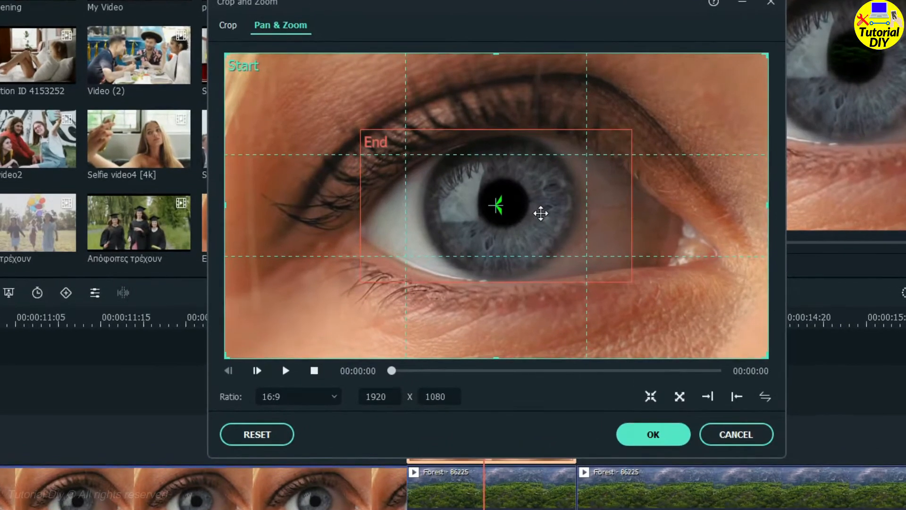
left_click(541, 213)
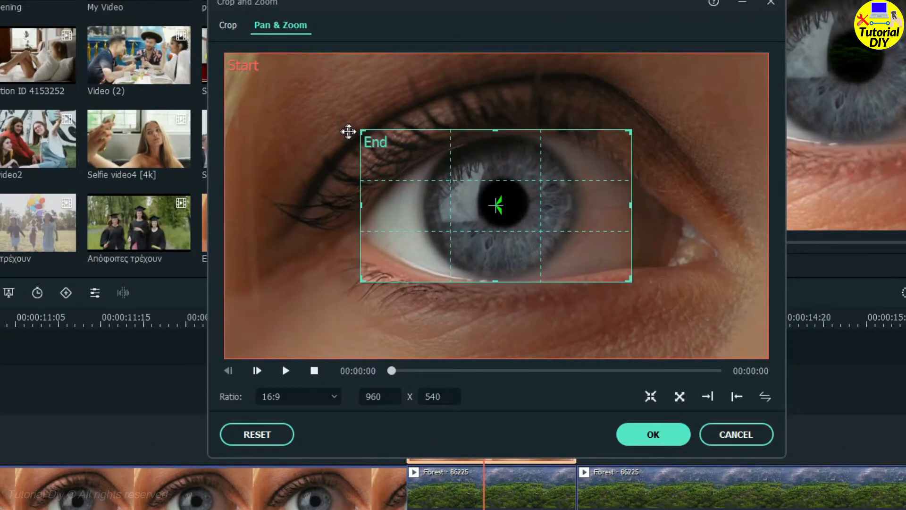
left_click_drag(360, 132, 509, 204)
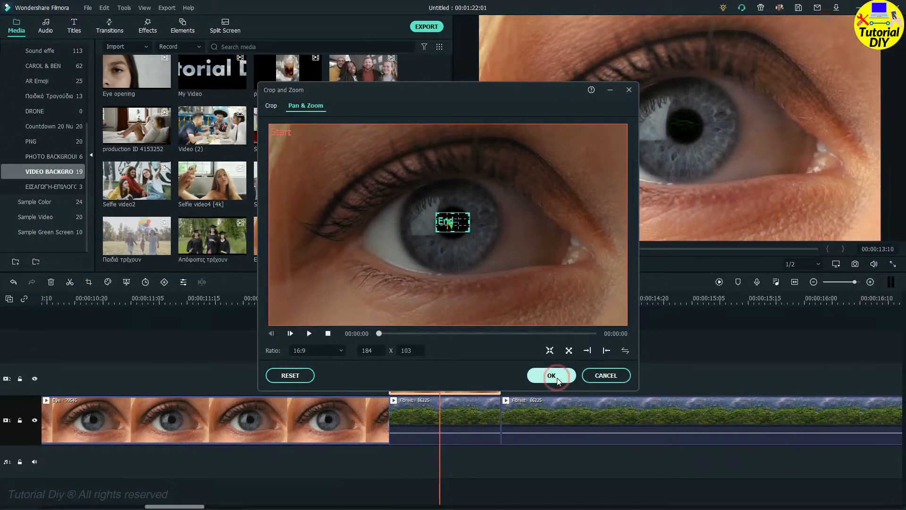
left_click(661, 442)
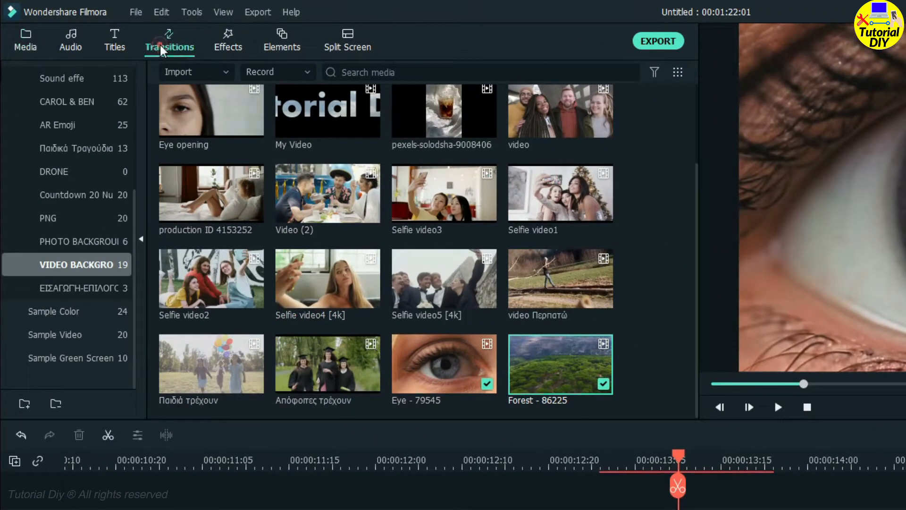
Add the Dissolve transition from the favorites at the cut between the two forest segments on track 1
left_click(103, 29)
left_click(51, 72)
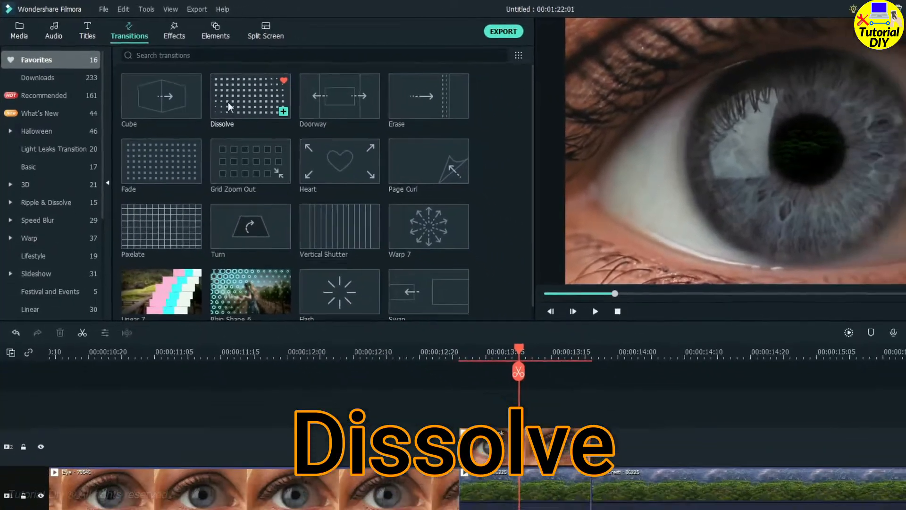
left_click(399, 186)
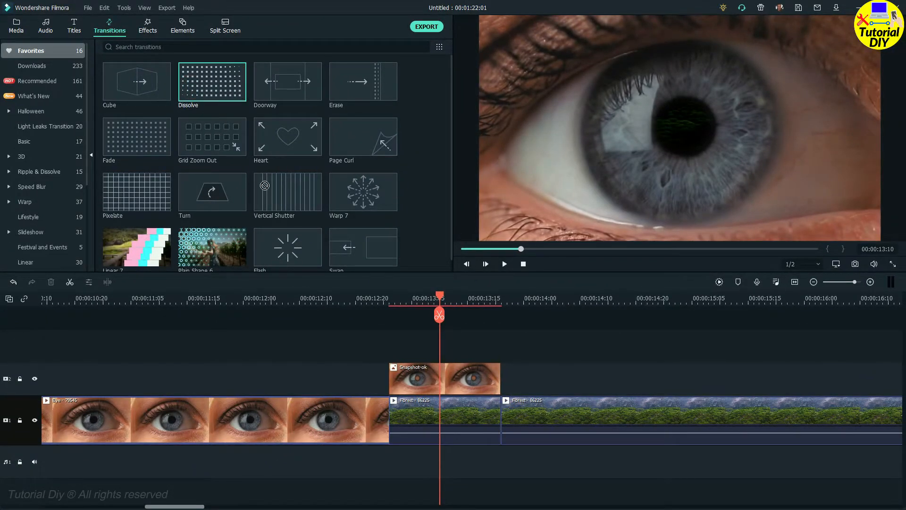
left_click_drag(265, 186, 485, 421)
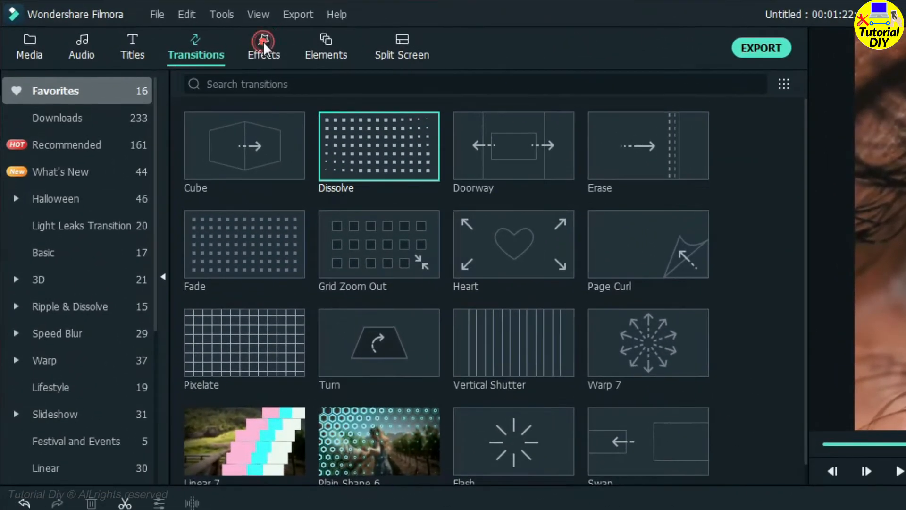
Place the Tilt-shift Circle utility effect on a new track above Snapshot-ok, starting where that clip starts
left_click(148, 25)
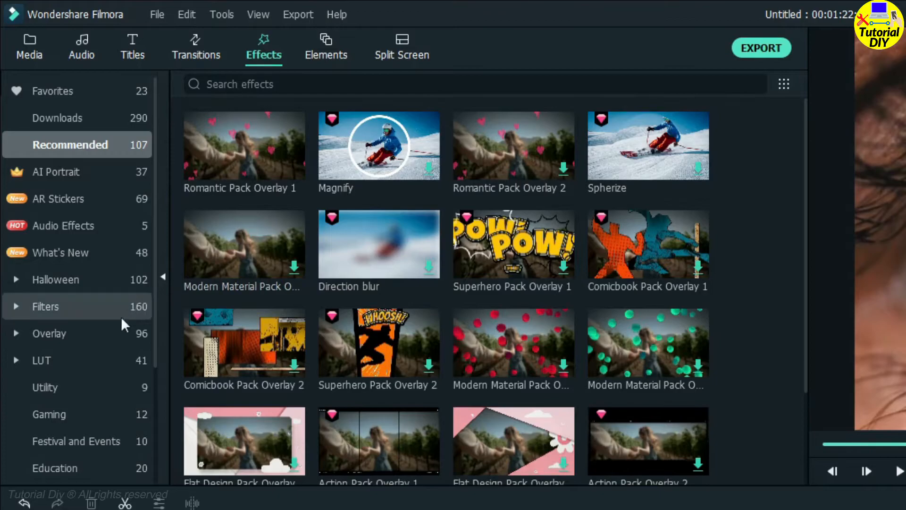
left_click(53, 389)
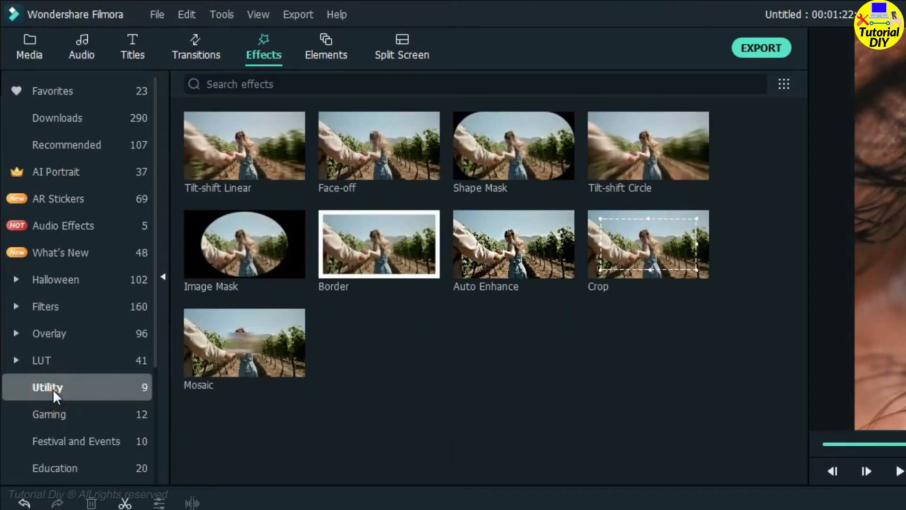
mouse_move(636, 155)
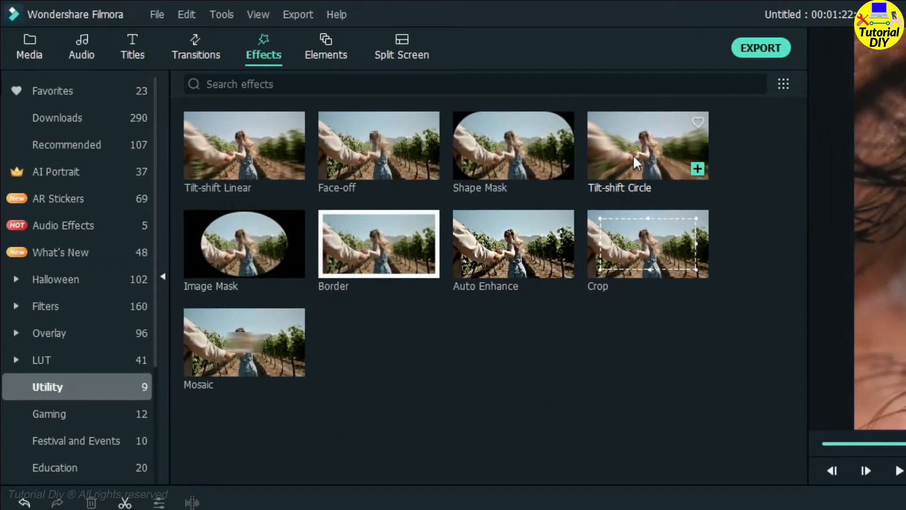
left_click(691, 149)
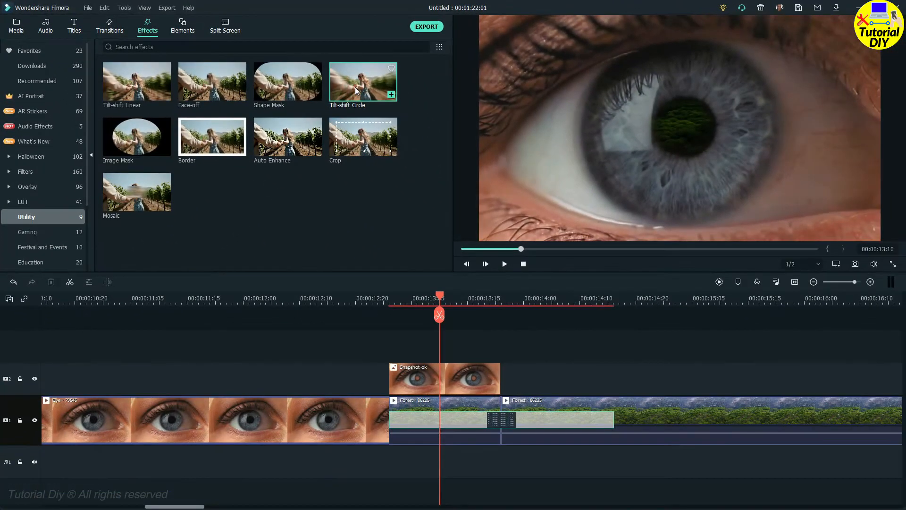
left_click_drag(401, 286, 394, 345)
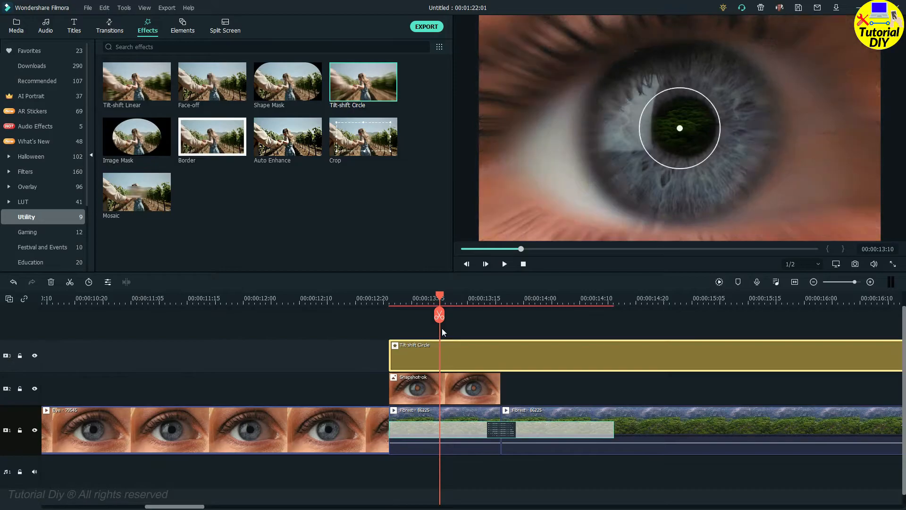
Trim the Tilt-shift Circle effect so that it ends together with the Snapshot-ok clip
scroll(473, 353, "down", 5)
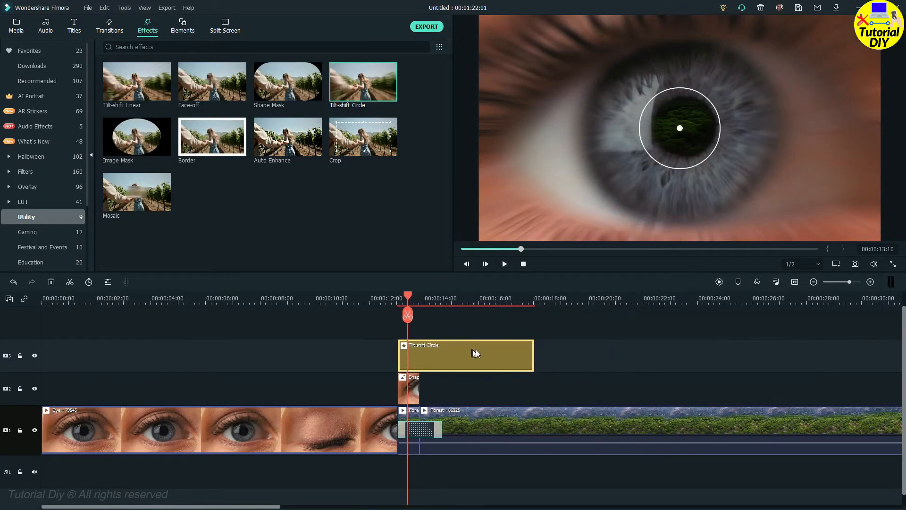
left_click_drag(535, 355, 420, 373)
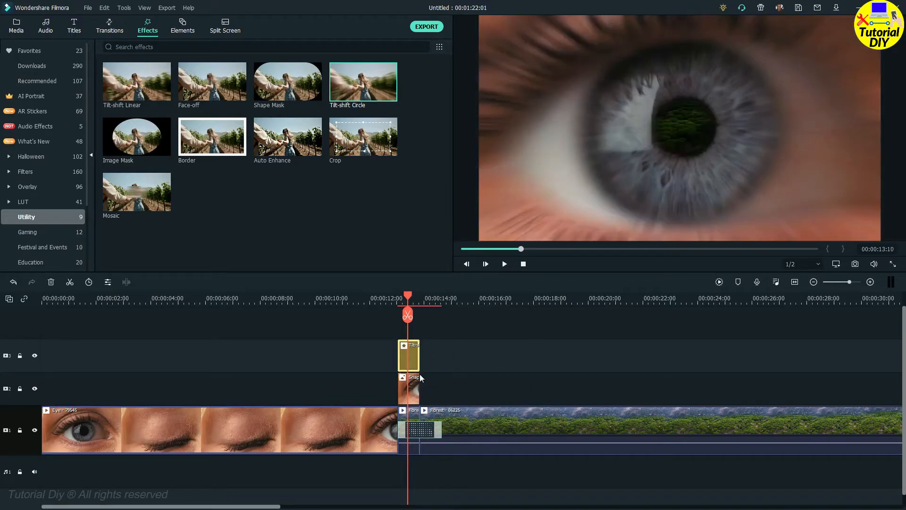
left_click(574, 326)
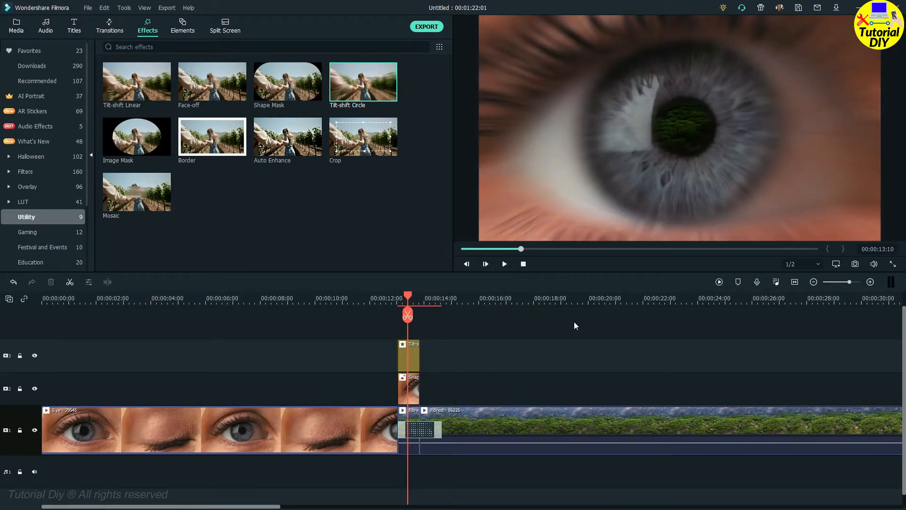
Add the Cinema 21:9 frame overlay on a new top track, stretch it from the project's start to its end, and play the result
key("shift+z")
left_click(32, 187)
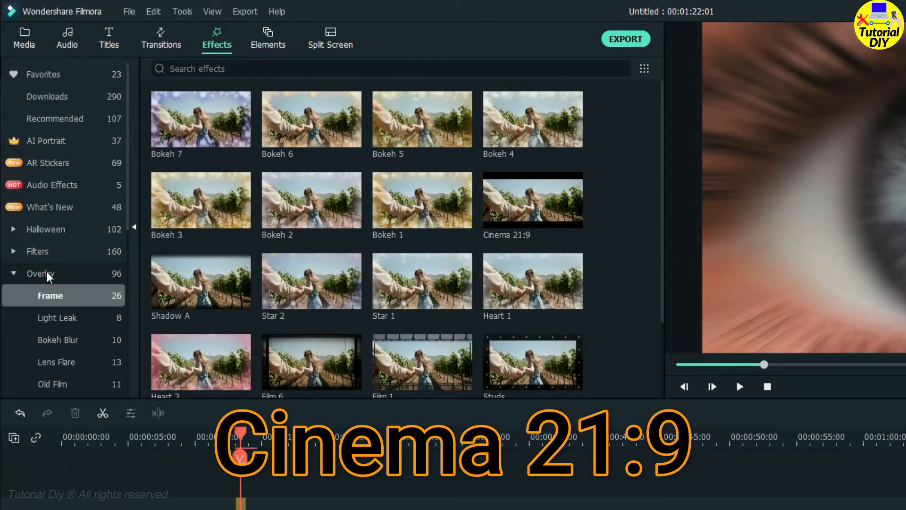
left_click_drag(532, 201, 223, 463)
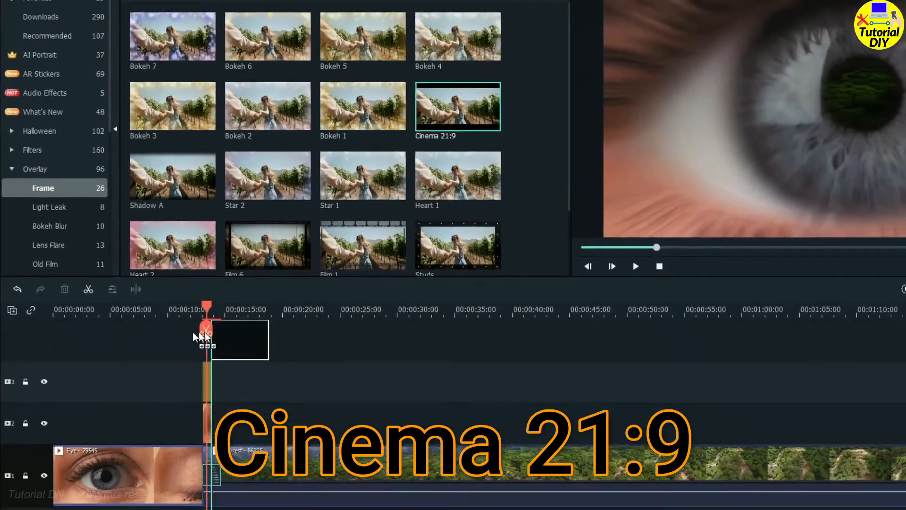
left_click_drag(193, 332, 47, 349)
left_click_drag(110, 381, 362, 400)
left_click_drag(288, 371, 790, 425)
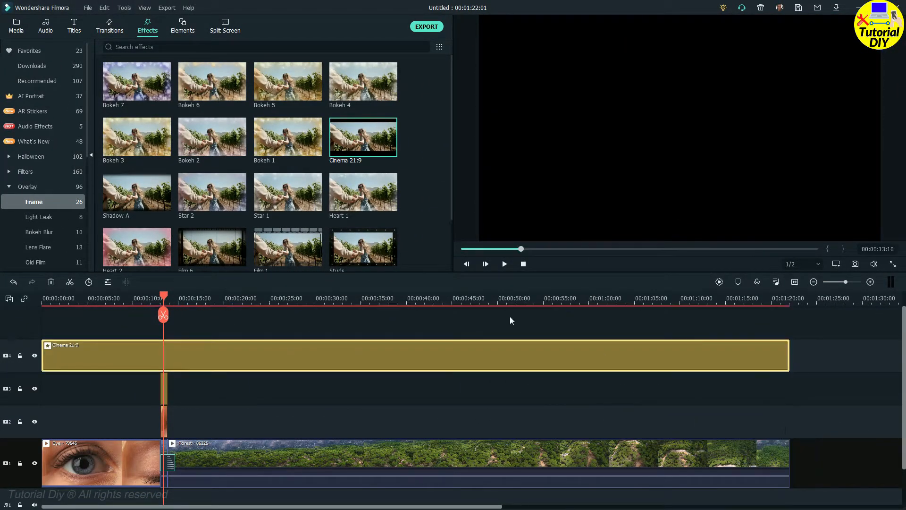
key("space")
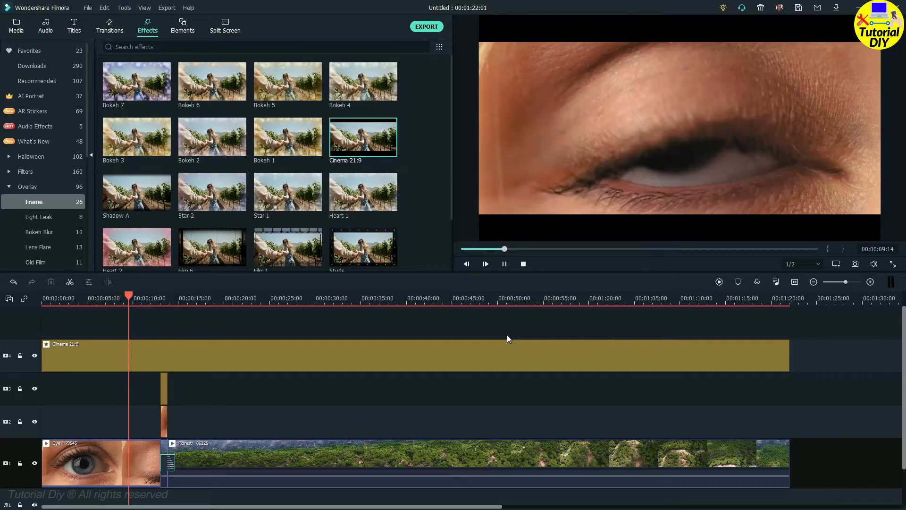